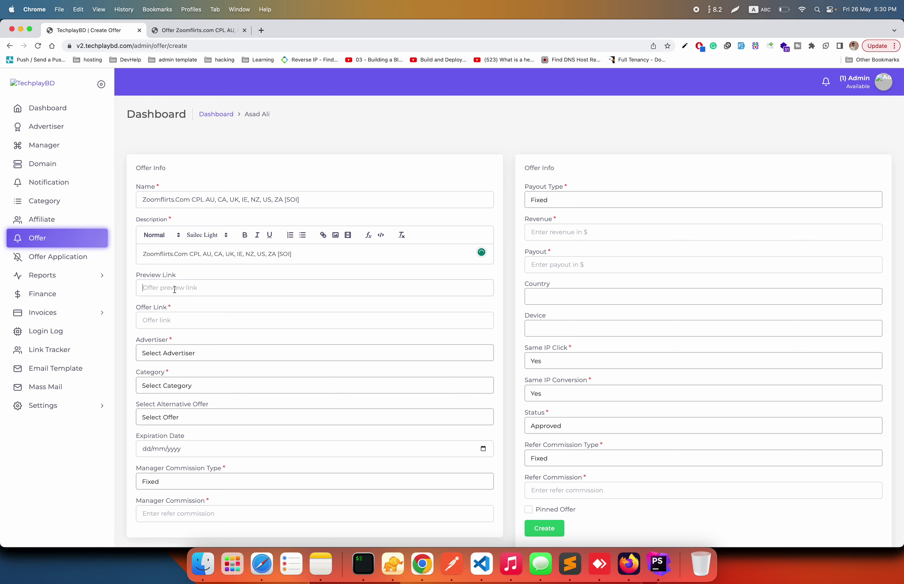
click(173, 288)
click(193, 34)
click(177, 178)
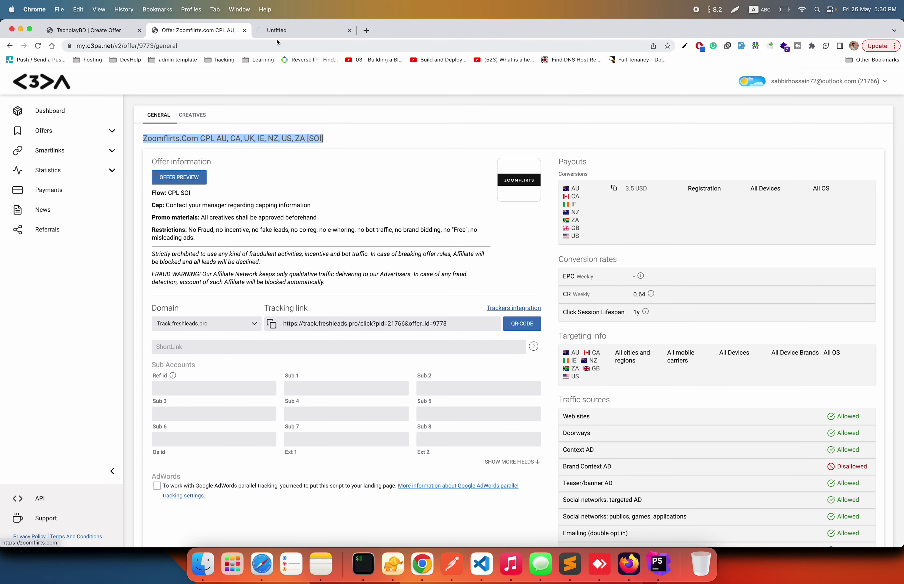
click(278, 42)
key(super+c)
click(102, 30)
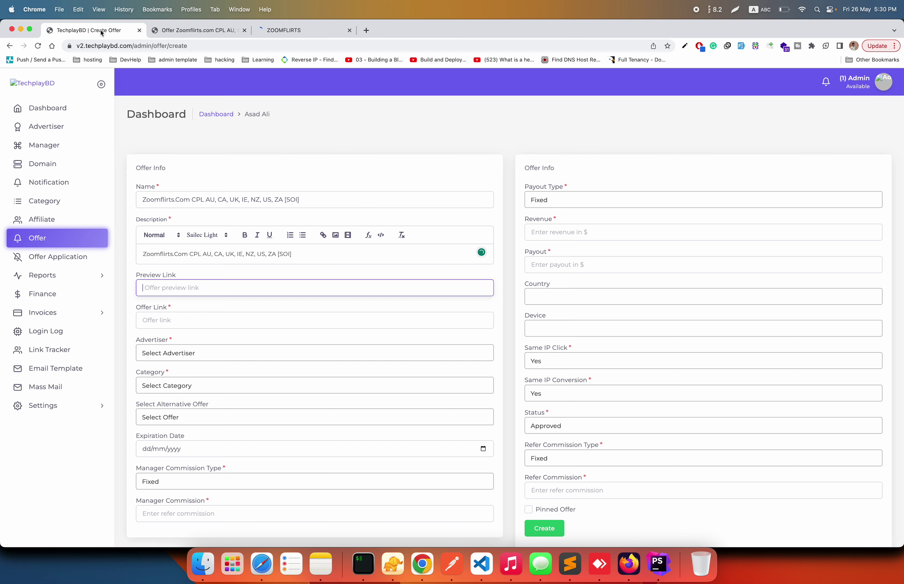
key(super+v)
Step: Copy the tracking link from the C3PA offer page into the new offer's Offer Link
click(216, 320)
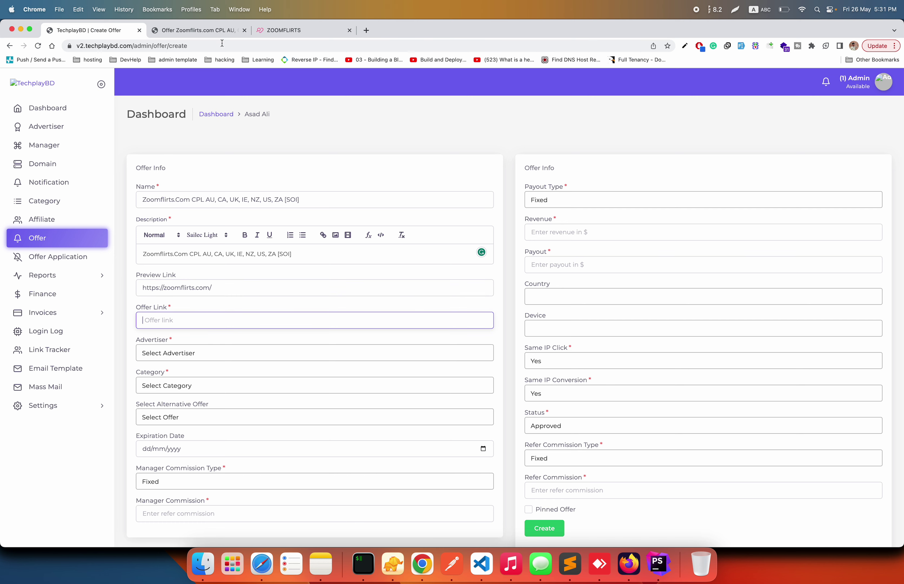
click(222, 31)
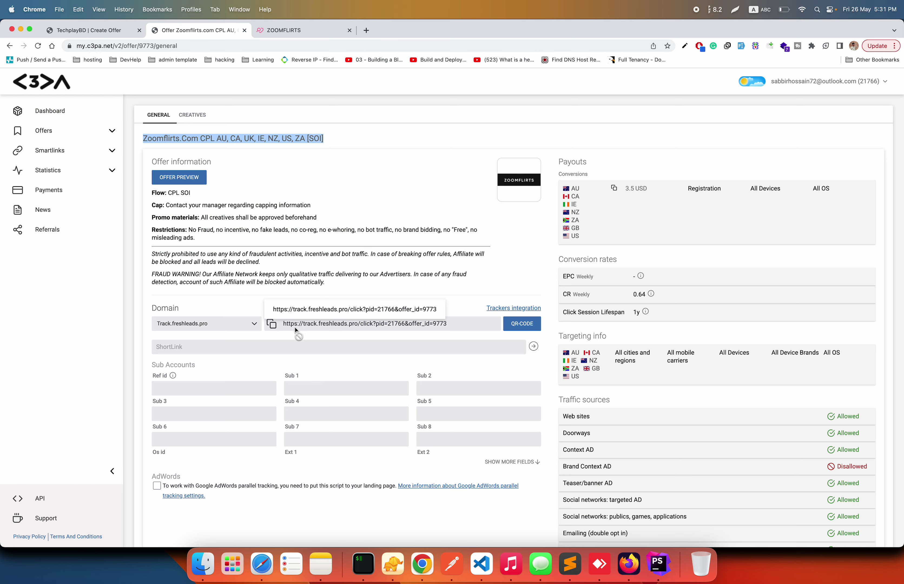
click(271, 324)
click(108, 31)
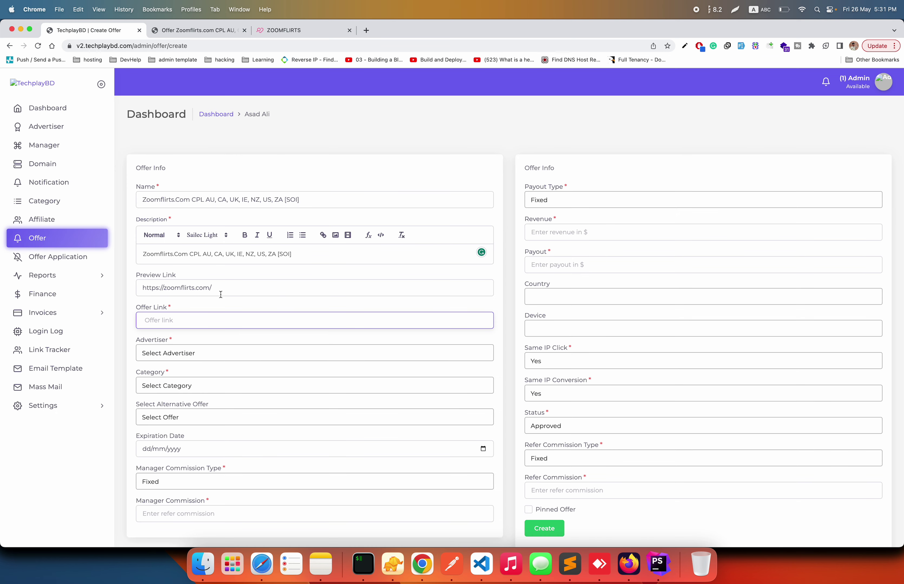
key(super+v)
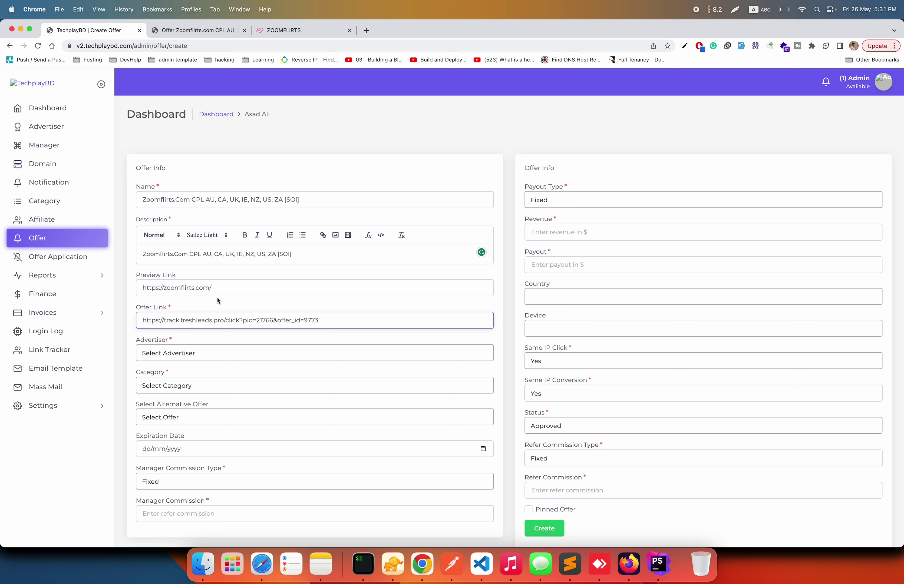
Step: Assign the new offer to the advertiser C3pa and to Category 1
click(213, 354)
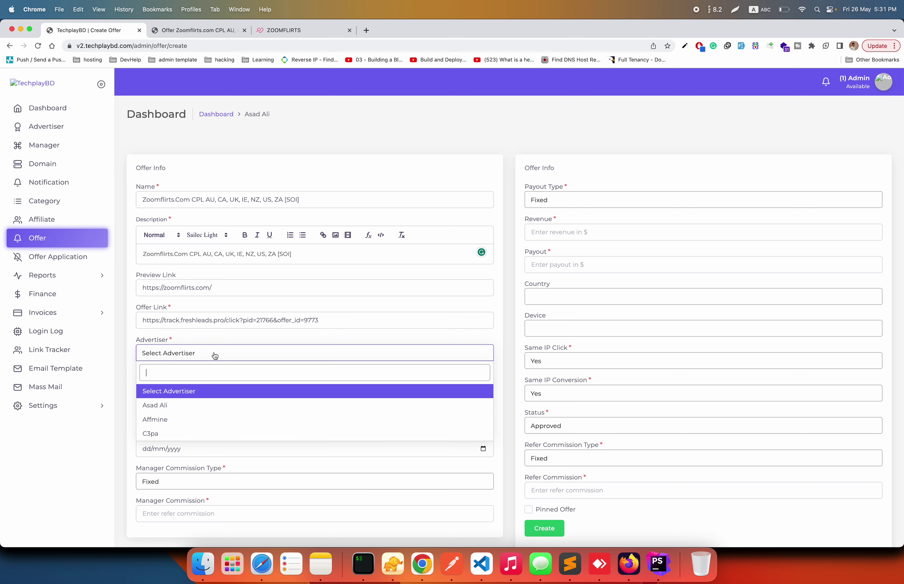
click(187, 432)
click(189, 384)
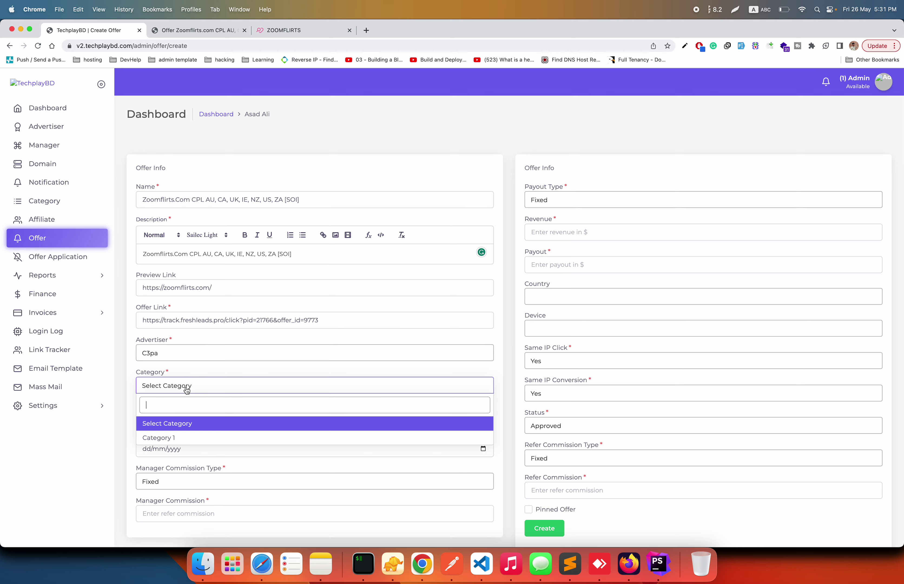
click(177, 441)
click(205, 420)
click(245, 393)
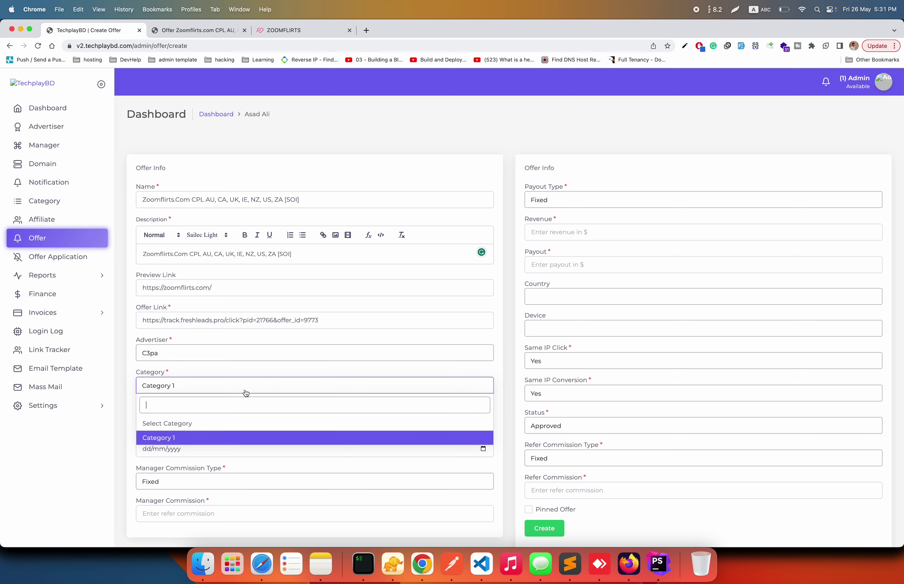
click(428, 481)
Step: Set the offer's expiration date to 24/11/2027
click(490, 450)
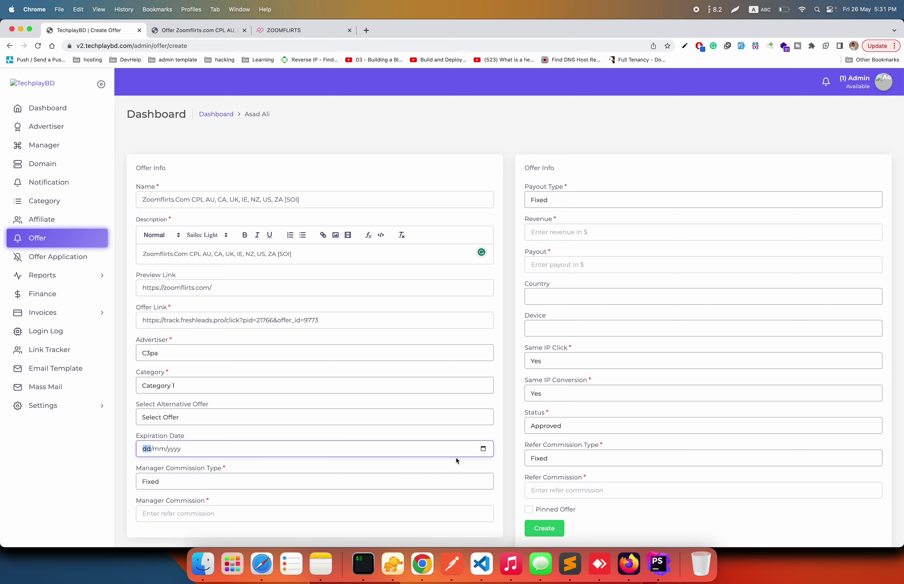
click(483, 449)
click(155, 327)
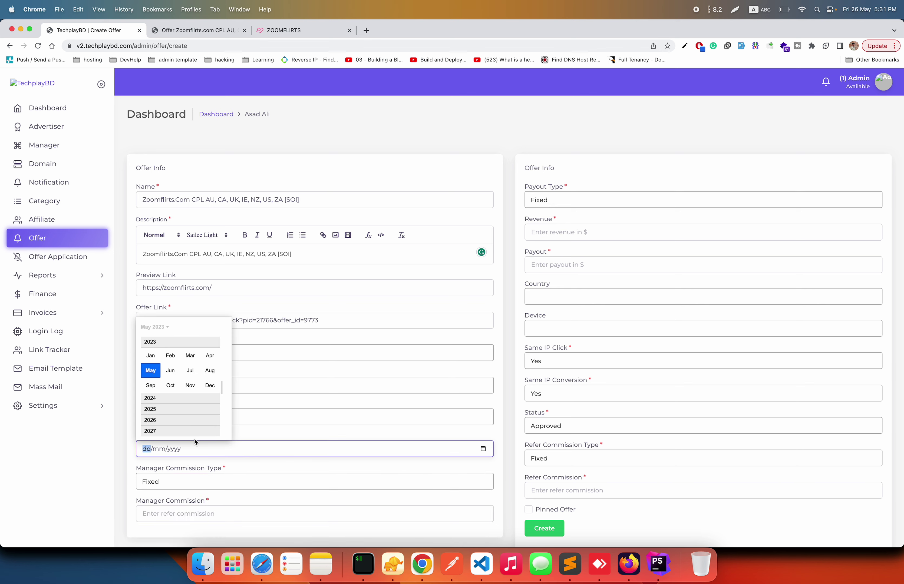
scroll(192, 429, down, 1)
click(192, 432)
click(185, 395)
click(185, 395)
Step: Keep the manager commission type Fixed and set the manager commission to 0
scroll(212, 445, down, 3)
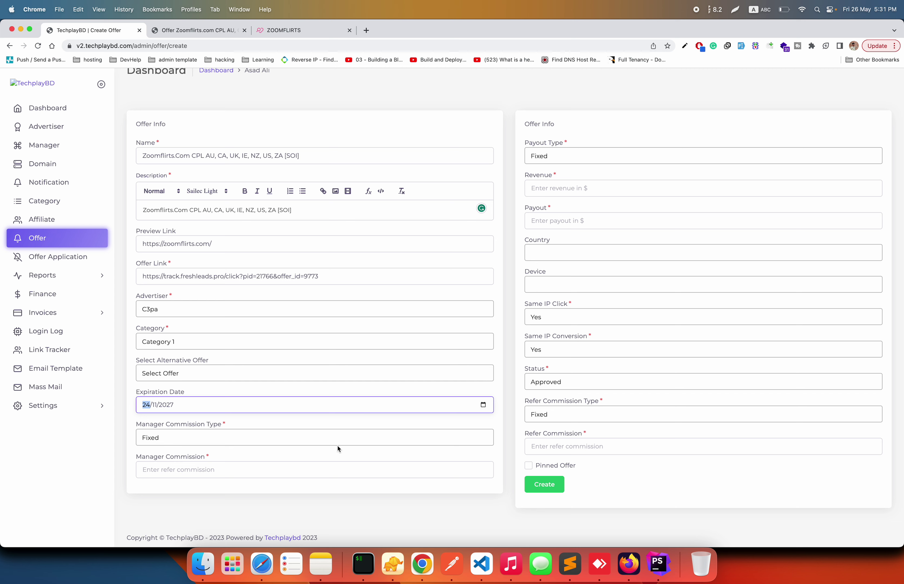
click(299, 440)
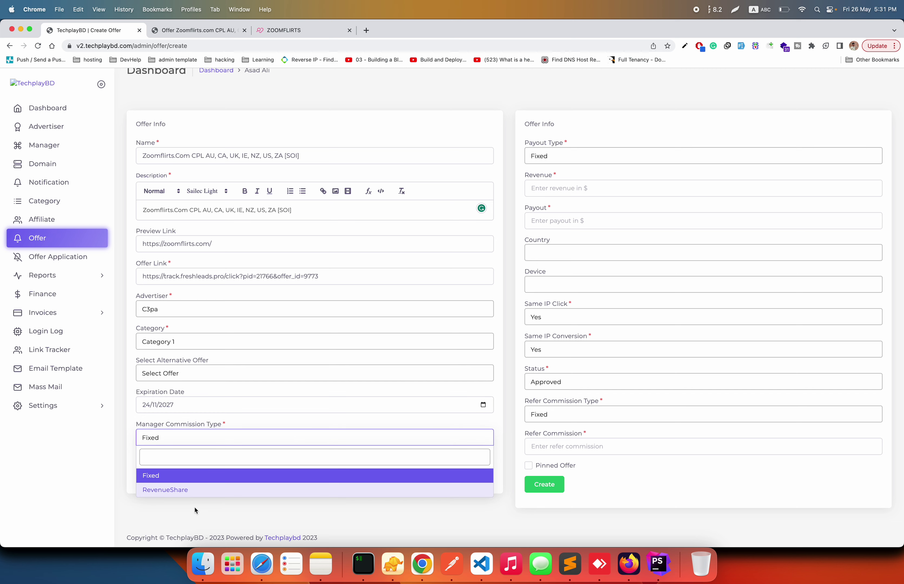
click(217, 477)
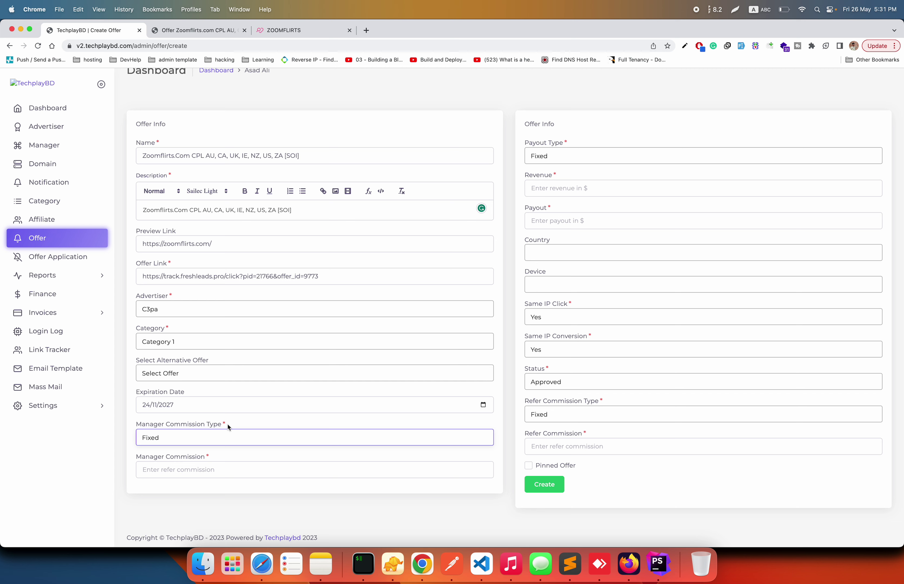
click(224, 435)
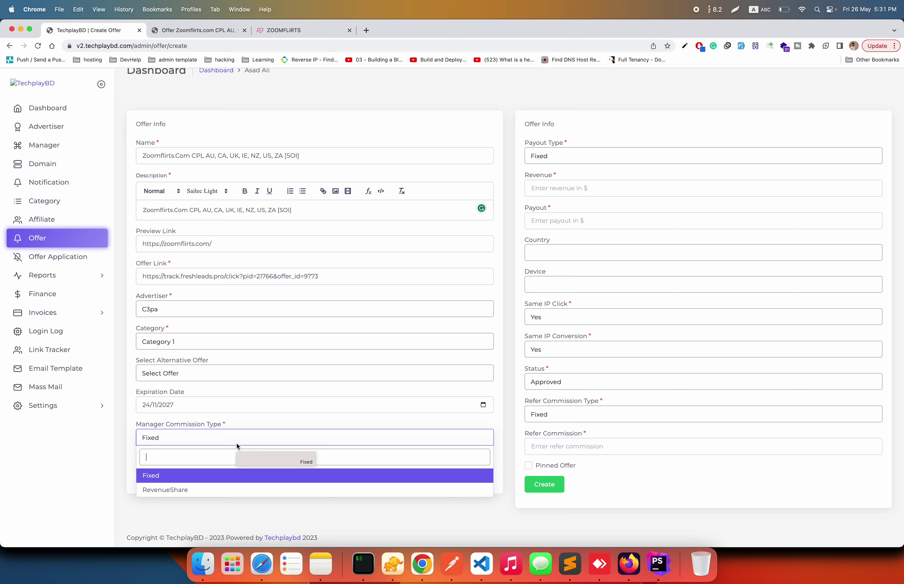
click(125, 500)
click(213, 470)
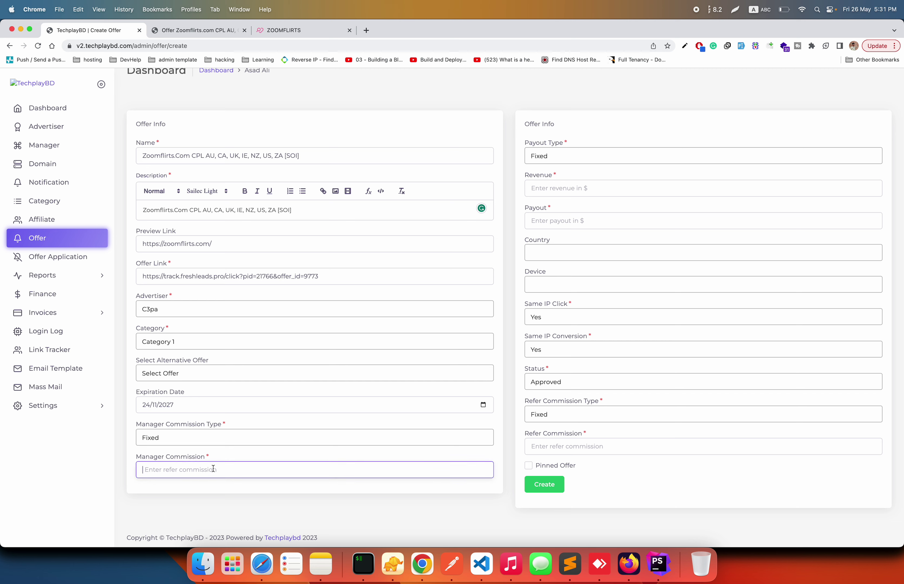
text(0)
Step: Switch the offer's payout type to RevenueShare and return it to Fixed
click(534, 187)
click(563, 157)
click(560, 208)
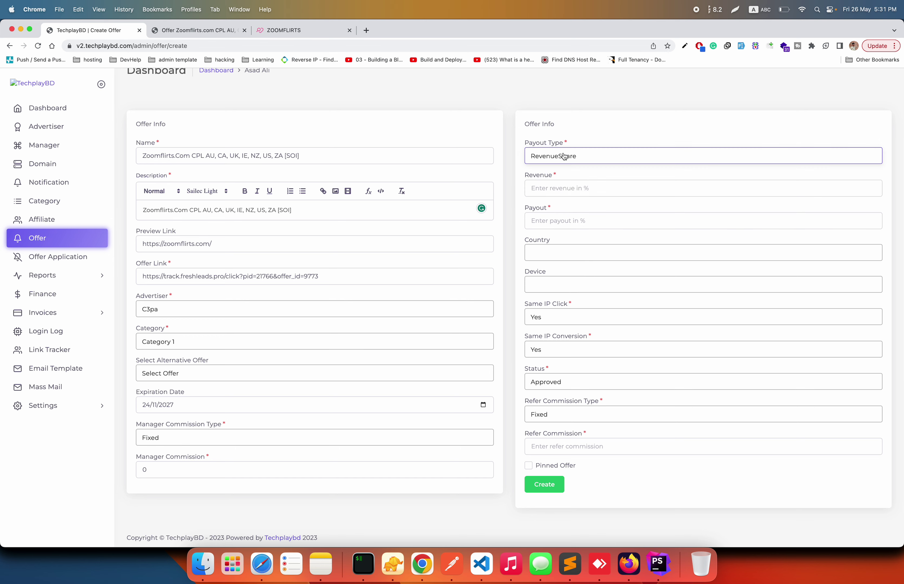
click(562, 156)
click(560, 195)
Step: Check the payout on the C3PA offer page, and set the new offer's revenue to 3.5 and payout to 2.5
click(207, 31)
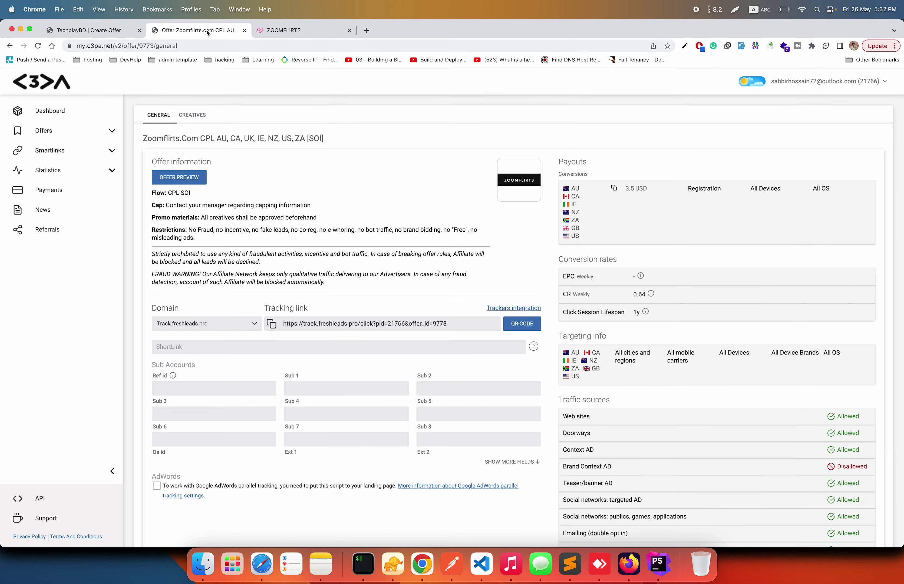
click(110, 31)
click(547, 189)
text(3.5)
key(Tab)
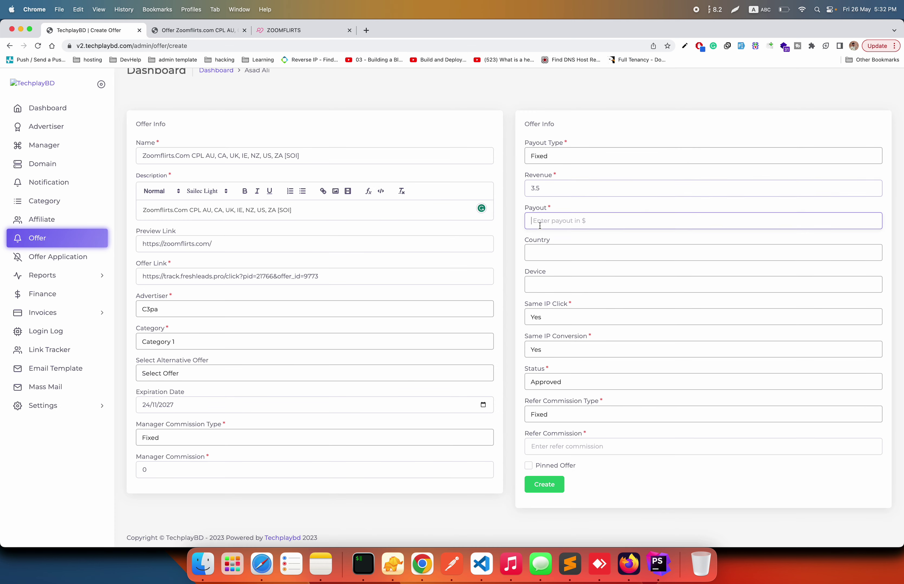
text(2.5)
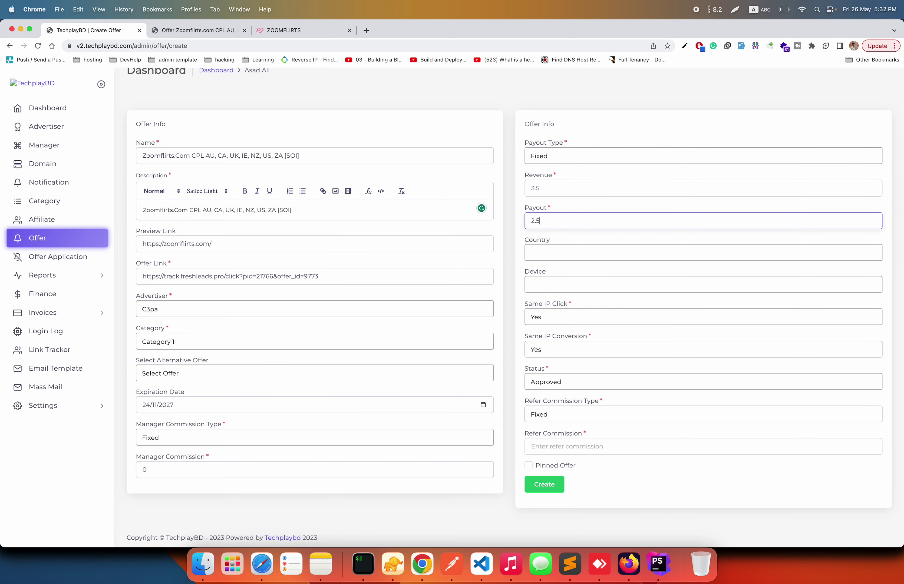
Step: Target the offer at United States and at Mobile, Tablet and Desktop devices
key(Tab)
text(un)
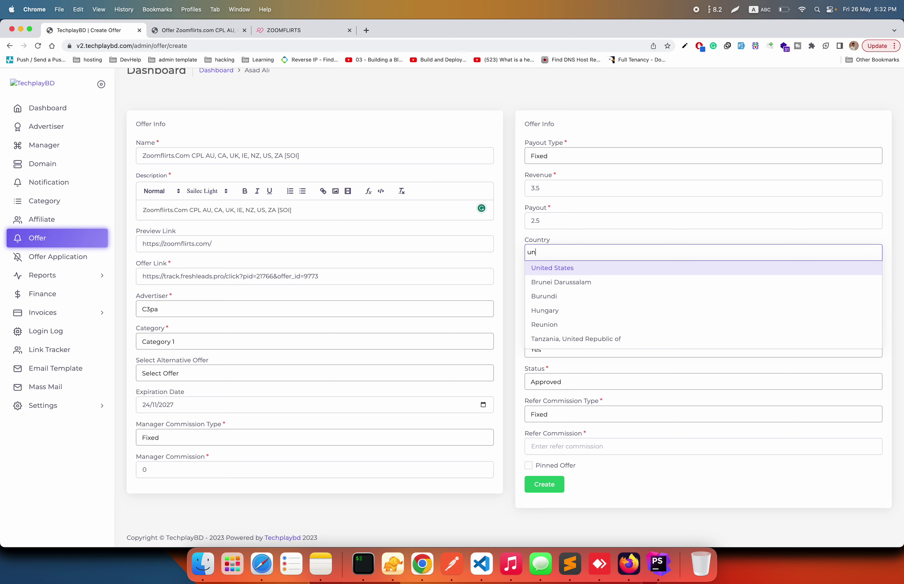
click(551, 270)
click(551, 284)
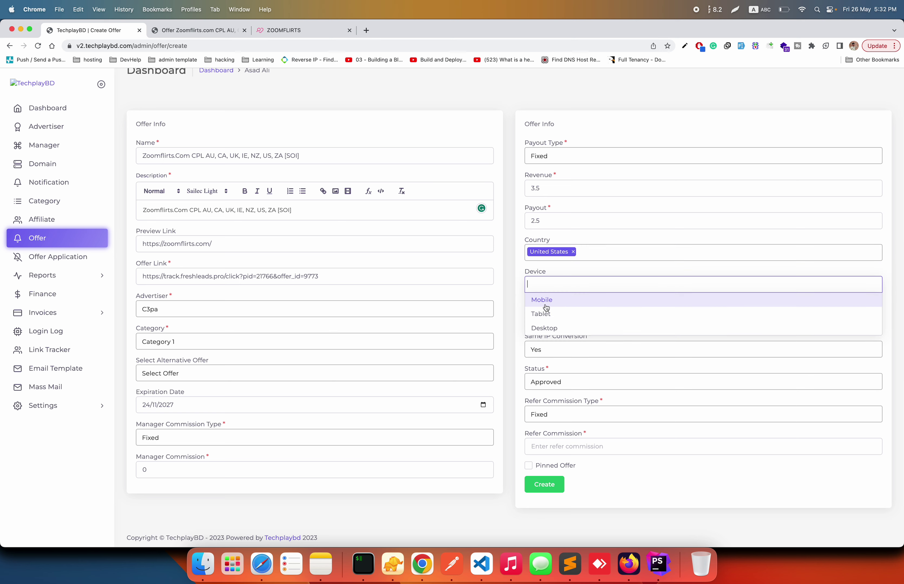
click(546, 304)
click(571, 314)
click(611, 287)
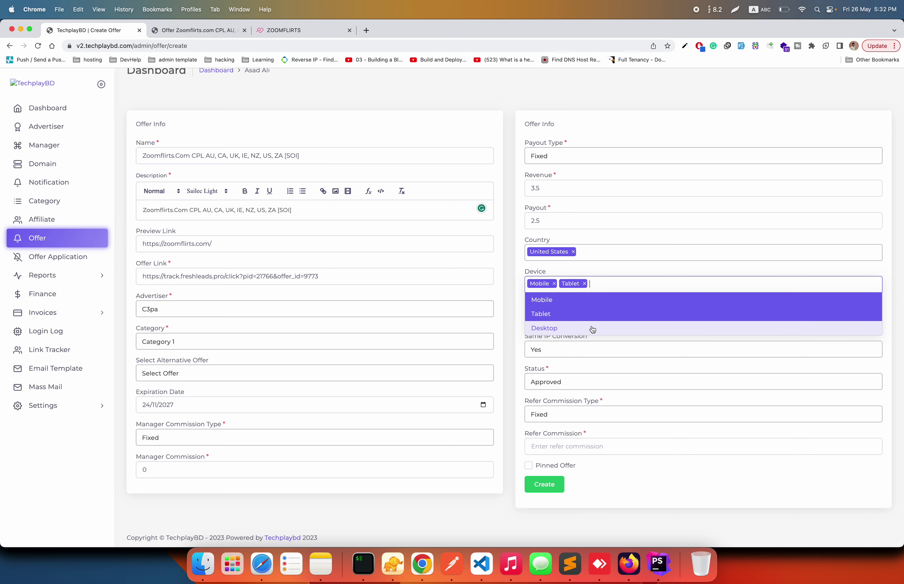
click(592, 328)
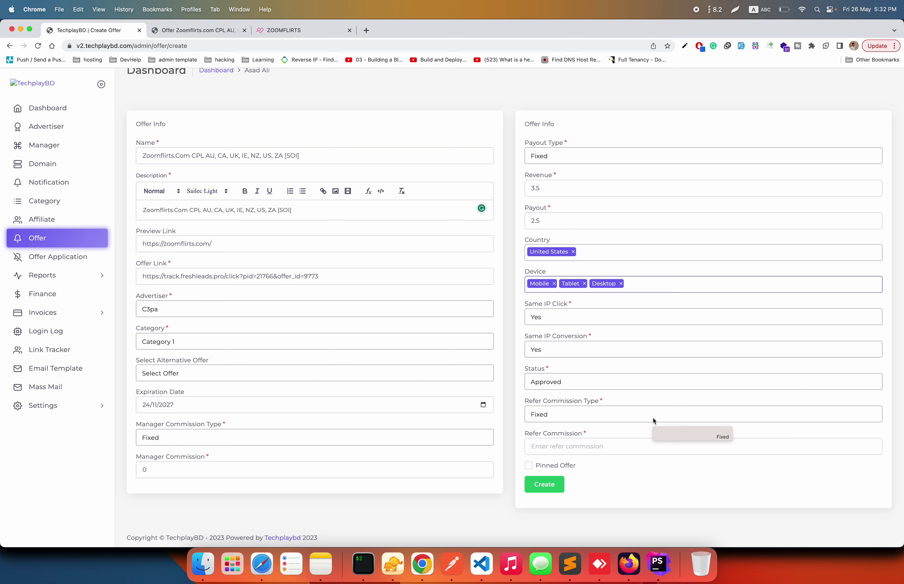
Step: Review the status options keeping Approved, set the refer commission to 0, and create the offer
click(572, 382)
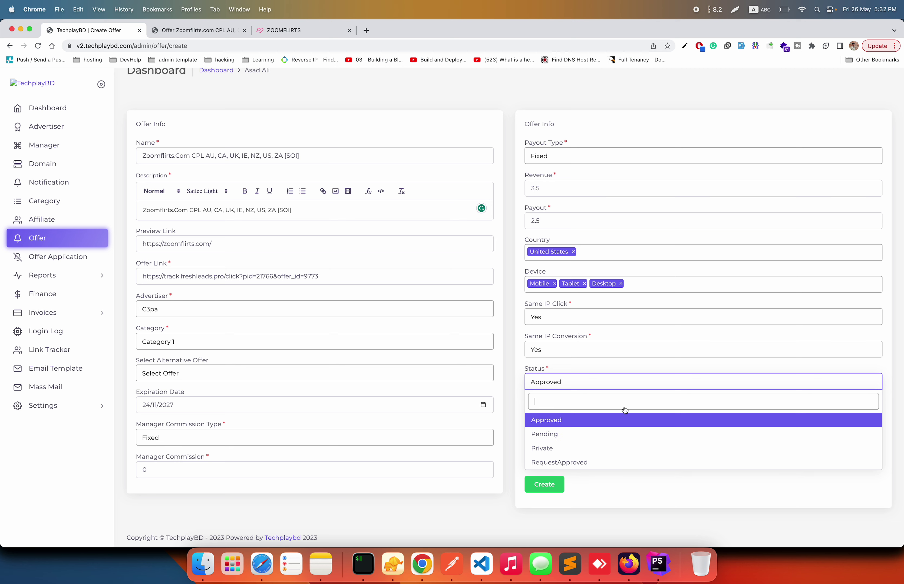
click(653, 364)
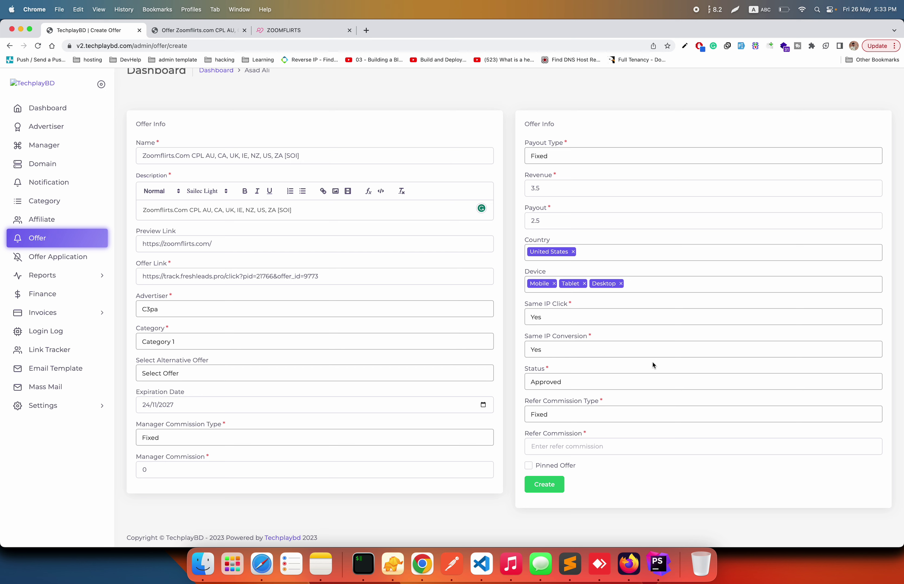
click(571, 444)
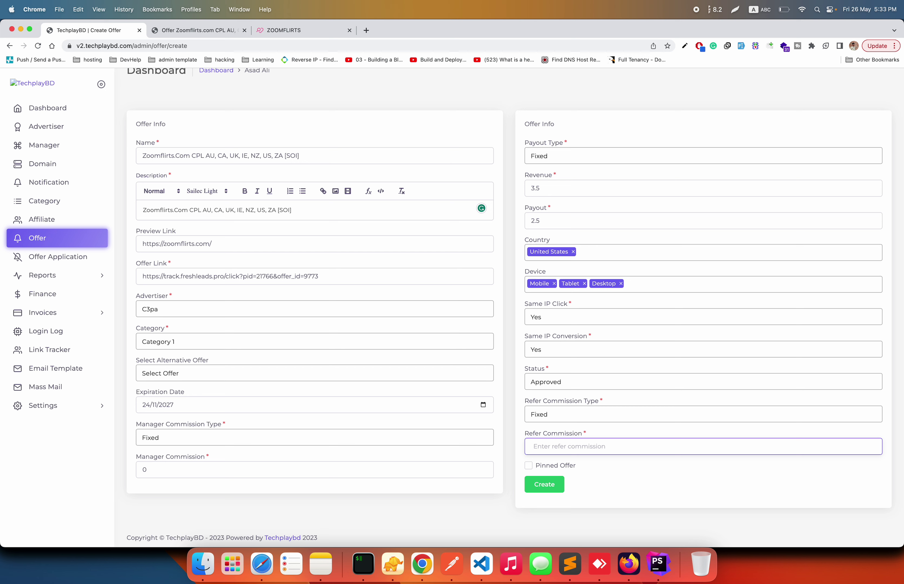
text(0)
click(550, 486)
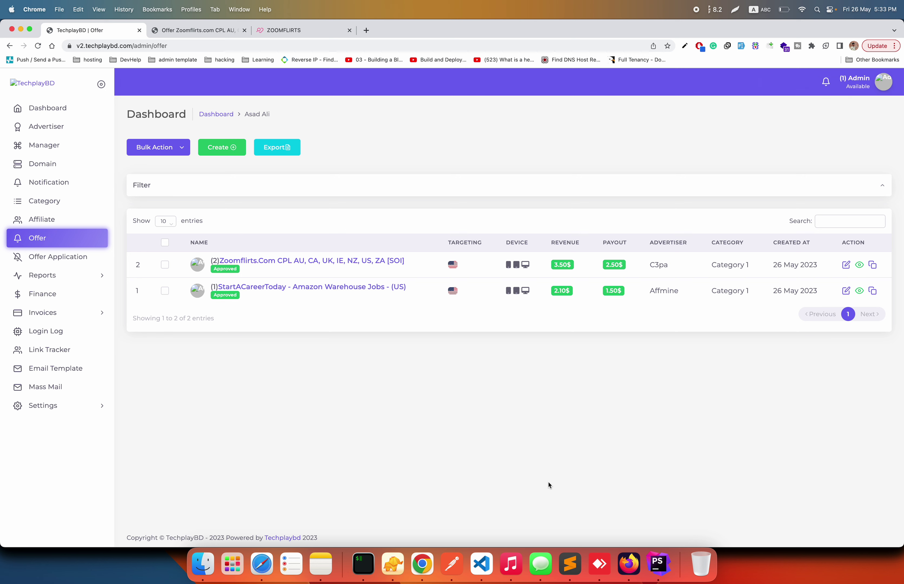
Step: Clone the Zoomflirts.Com offer and rename the copy "asd.Com CPL AU, CA, UK, IE, NZ, US, ZA [SOI]"
click(872, 265)
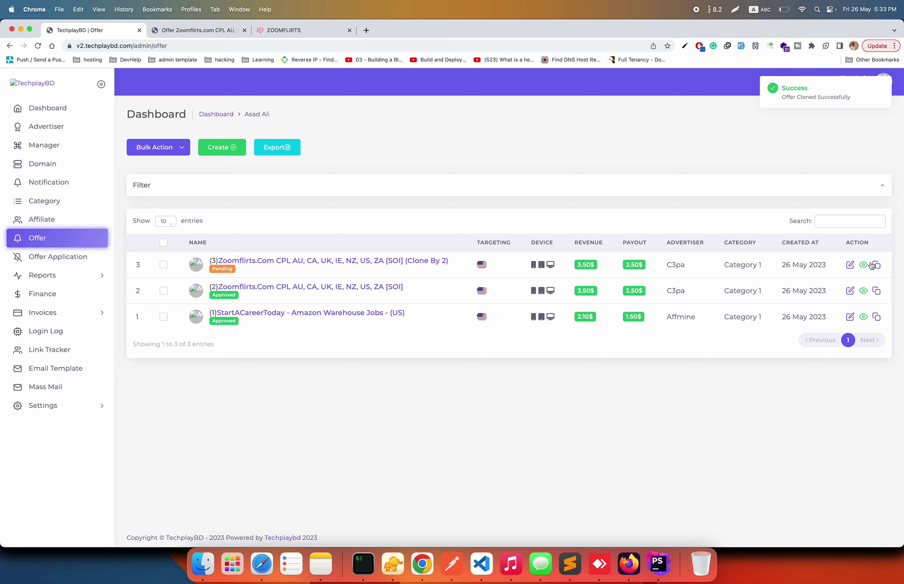
click(850, 265)
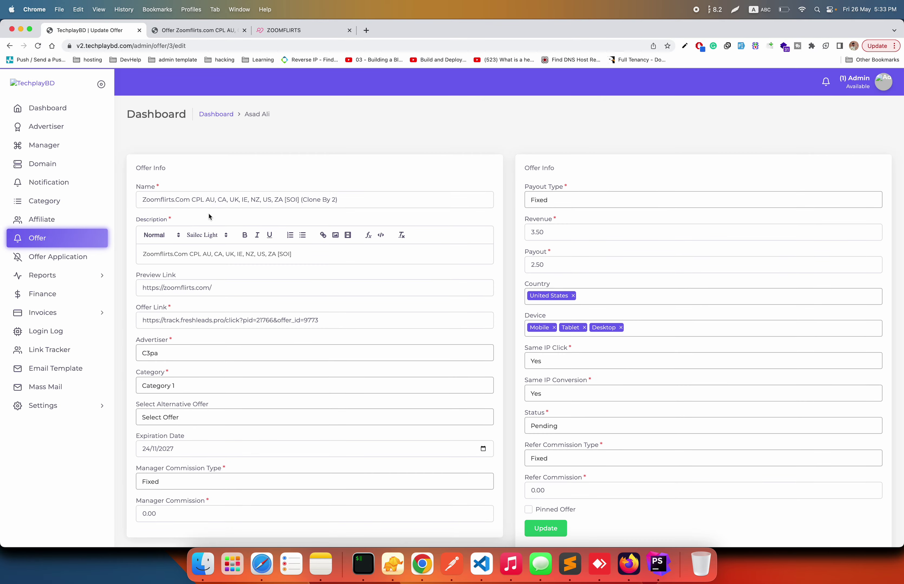
double_click(167, 199)
text(asd)
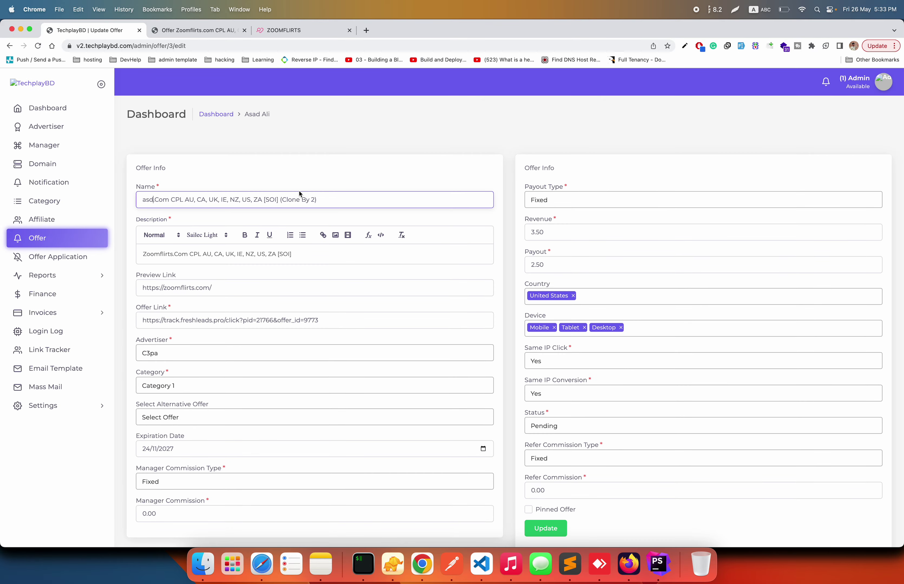
key(super+a)
key(super+x)
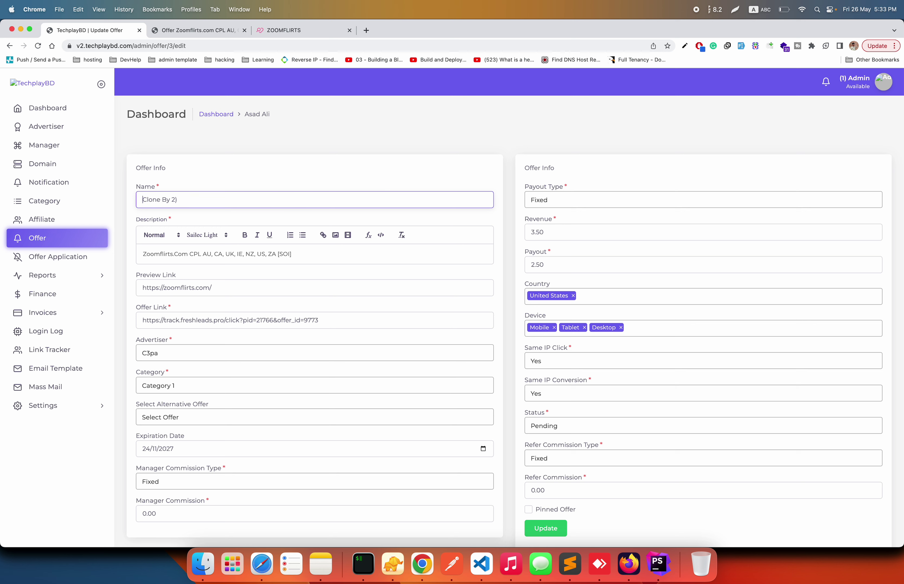
key(super+v)
drag(278, 199, 452, 197)
key(BackSpace)
Step: Change the offer_id in the cloned offer's Offer Link to 9774
click(385, 319)
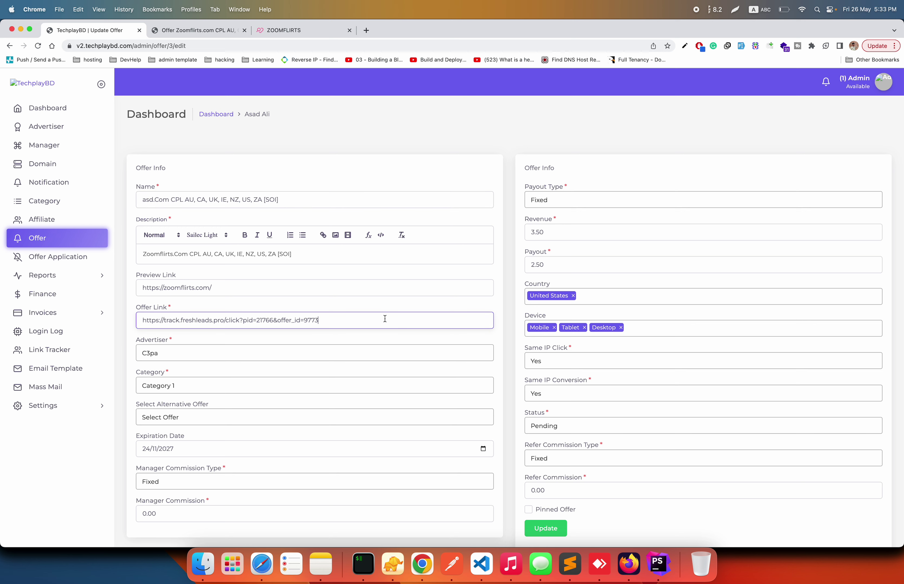
key(BackSpace)
text(4)
Step: Set the cloned offer's status to Approved and save the update
click(548, 437)
click(551, 465)
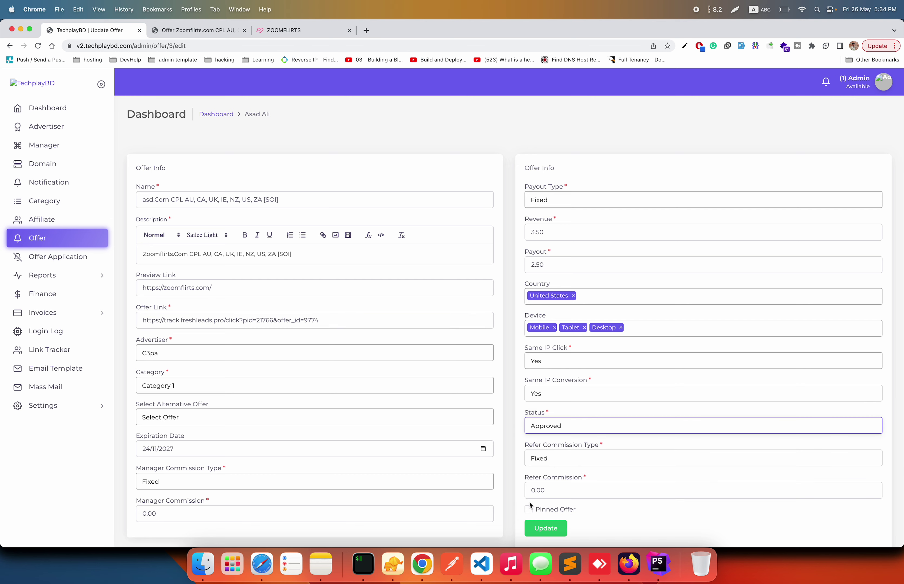
click(536, 532)
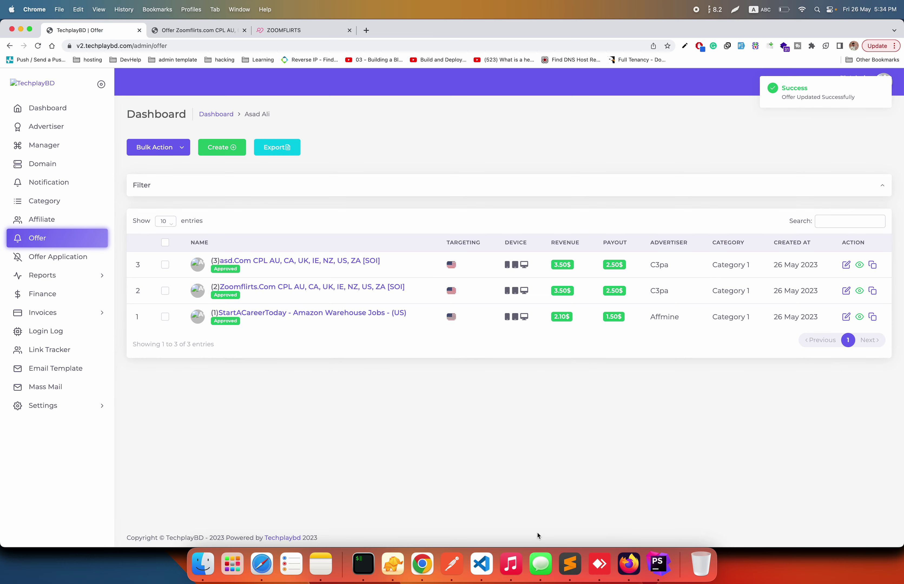